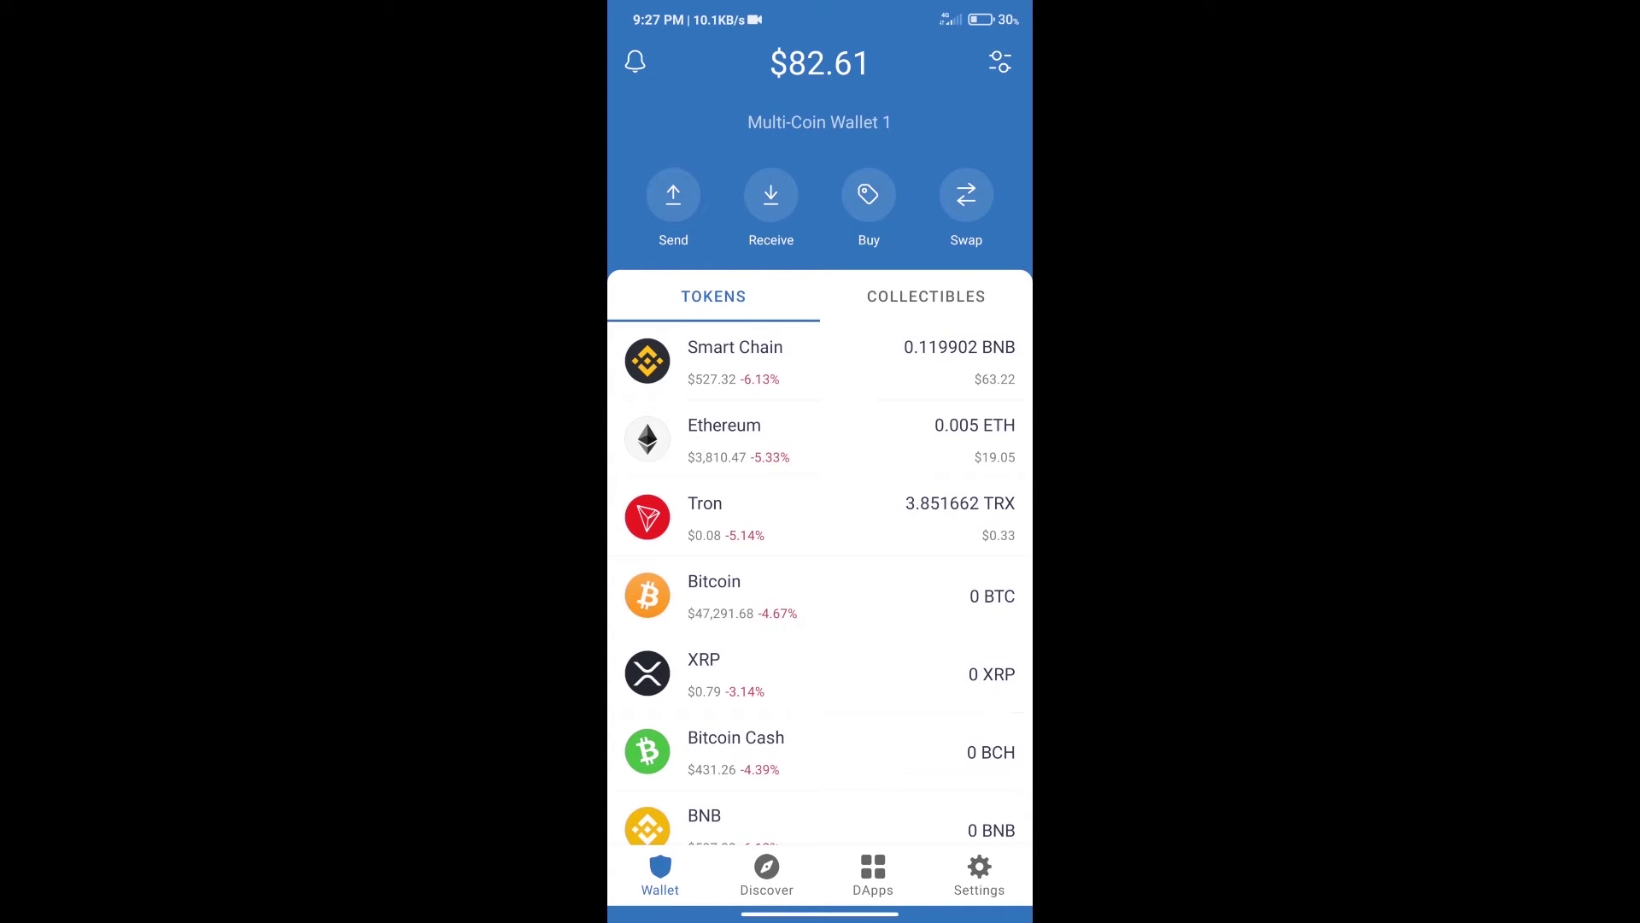
Open Trust Wallet's Buy token list from the home screen
click(869, 205)
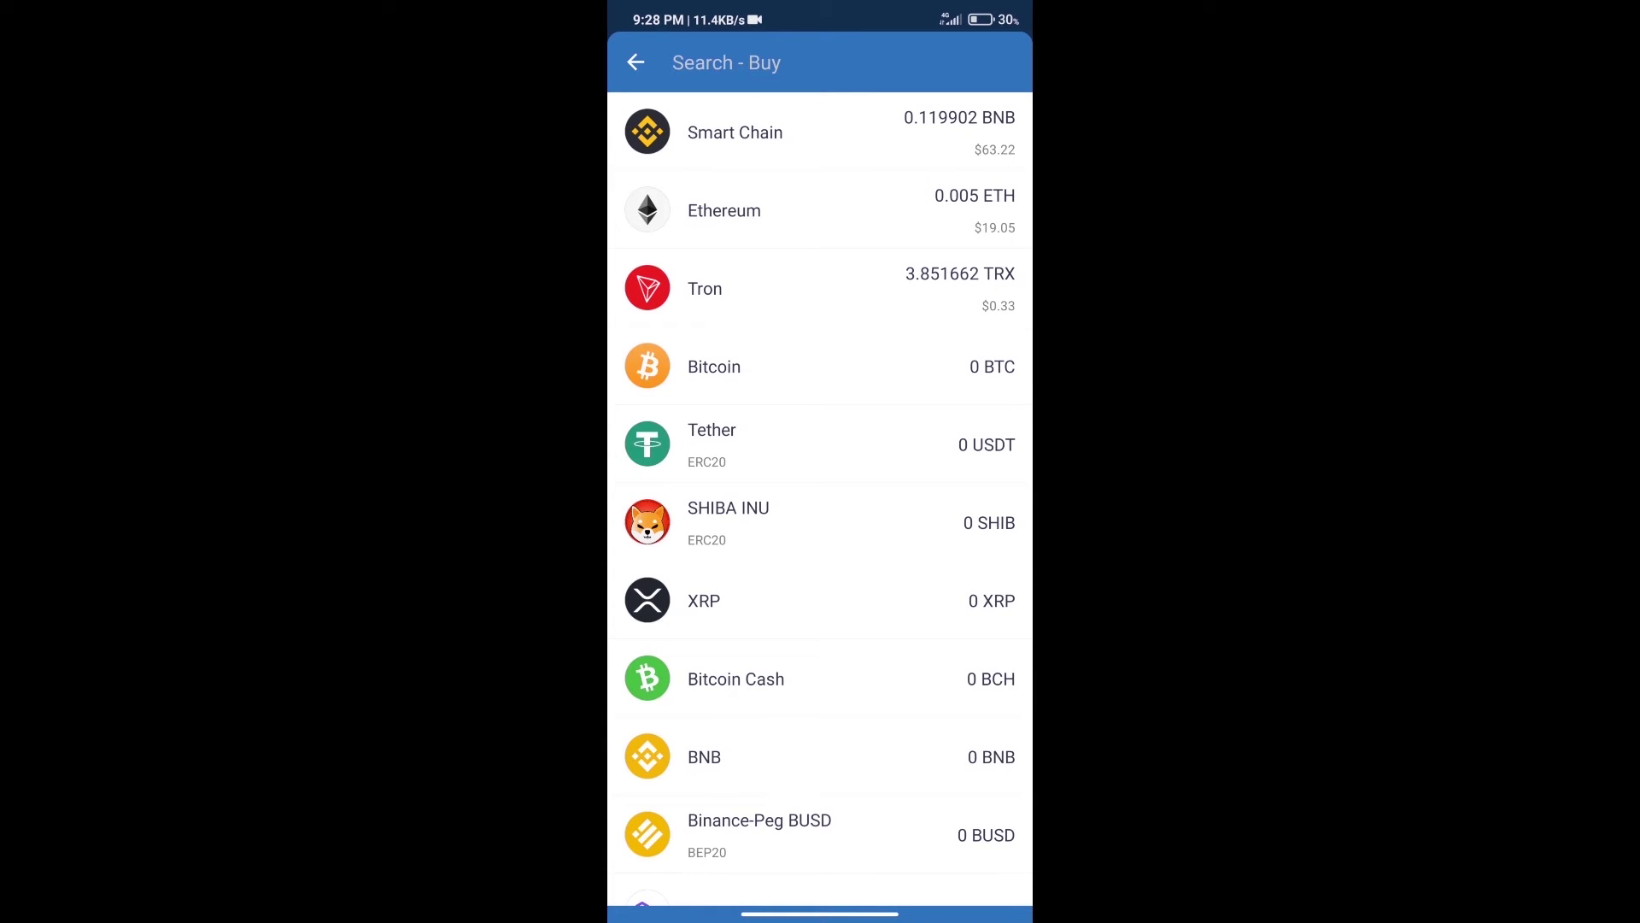
Preview a $50 BNB purchase, then back out to the wallet home
click(820, 62)
text(bn)
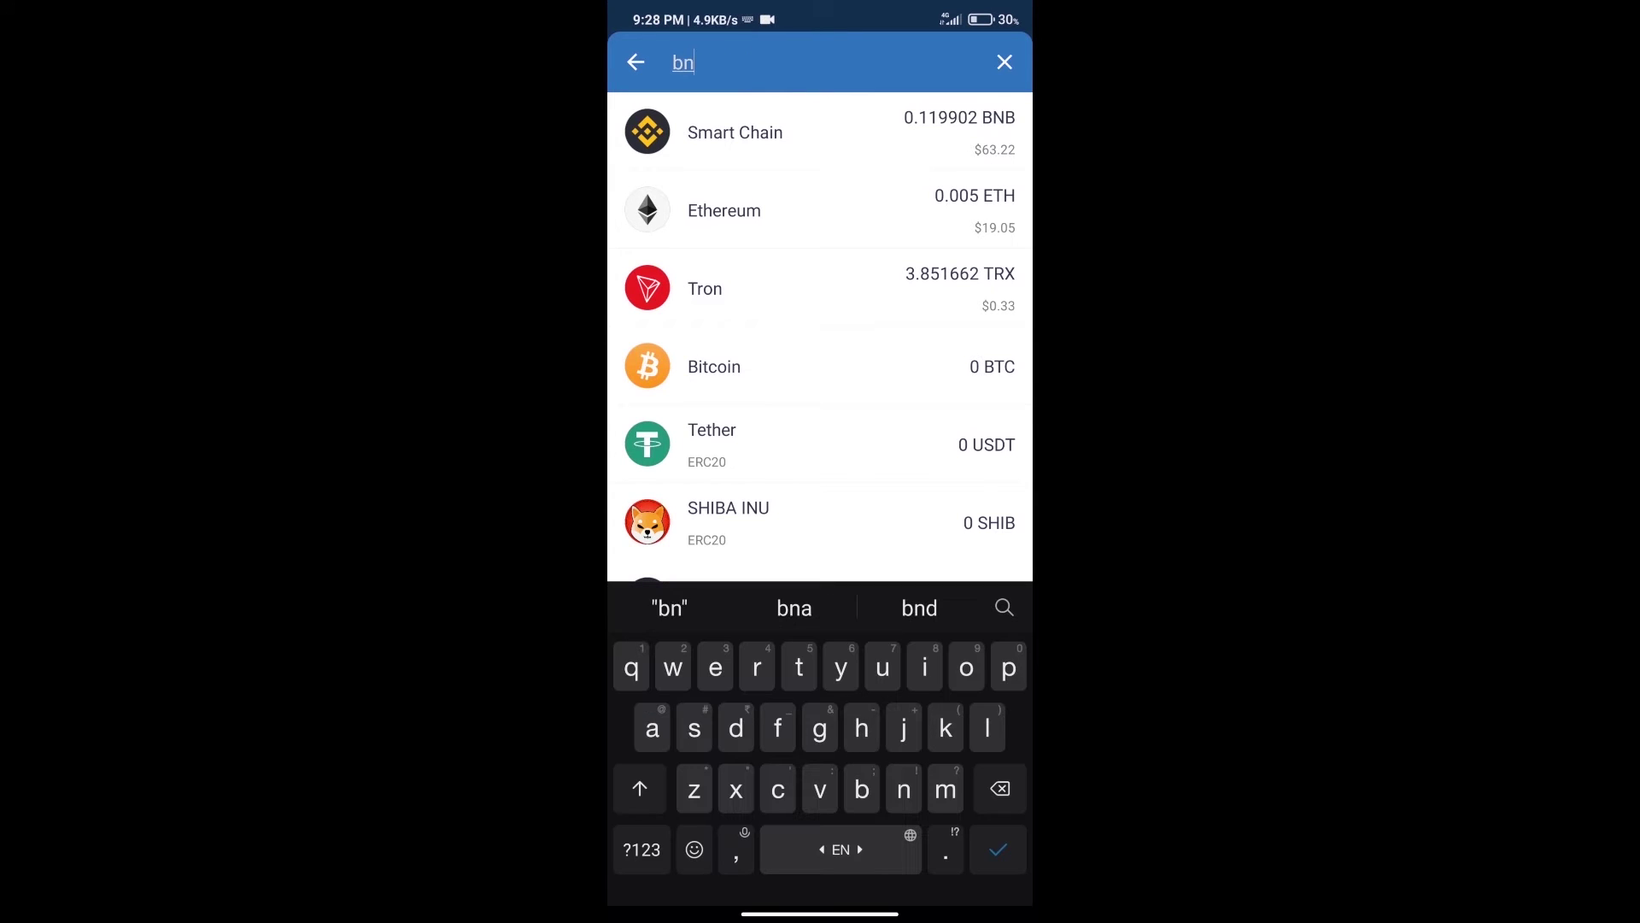
text(b)
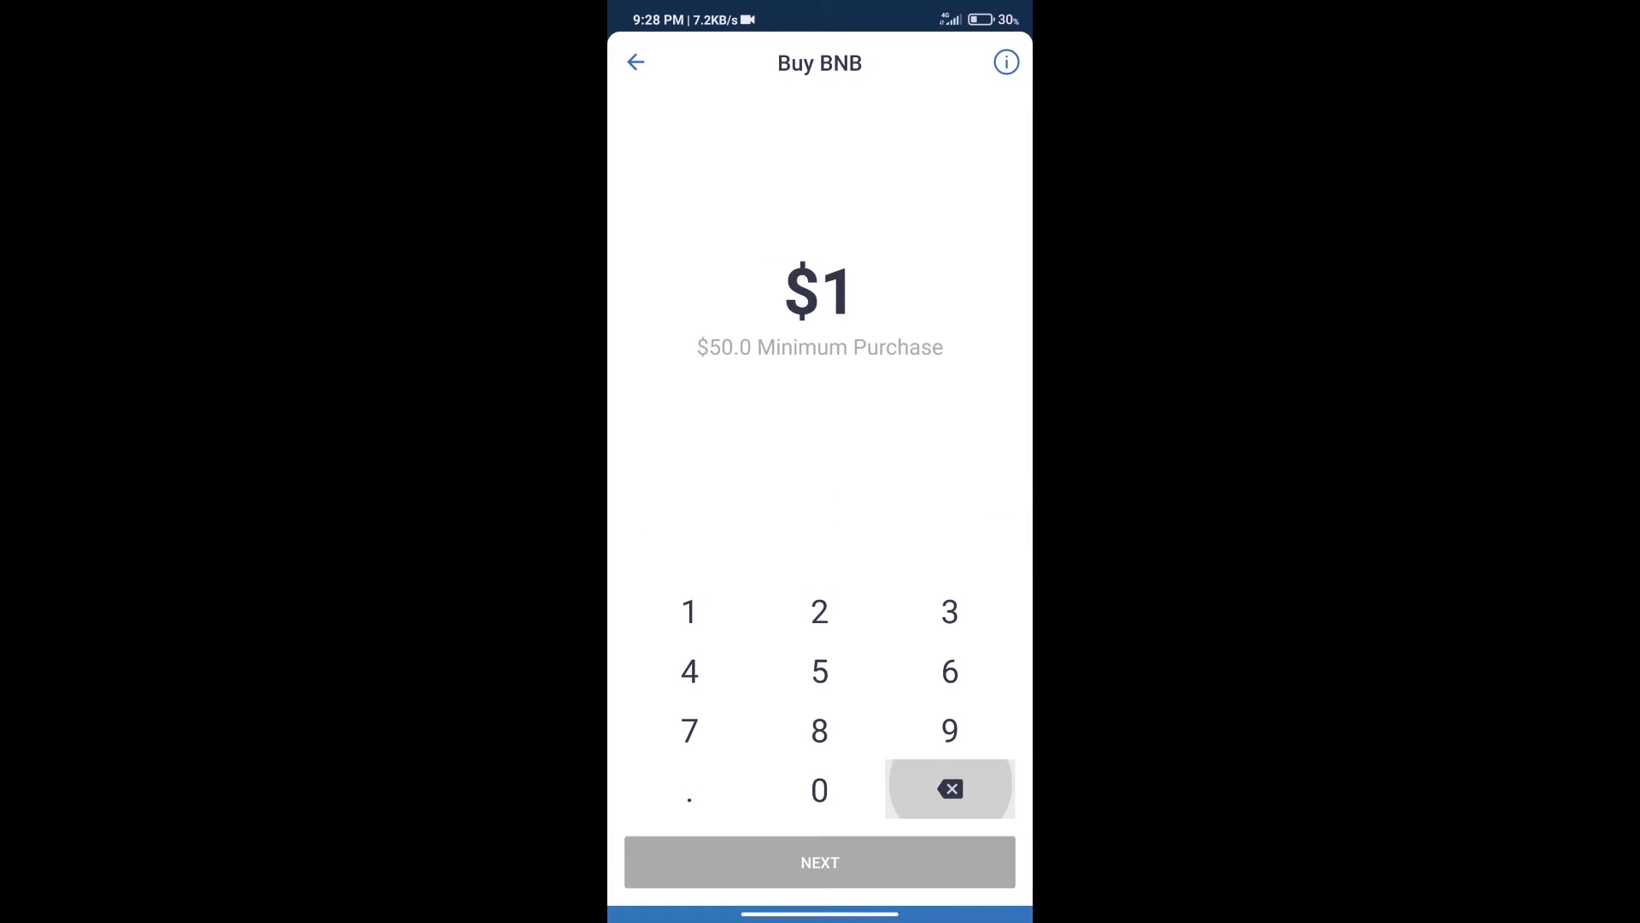
click(819, 670)
click(819, 789)
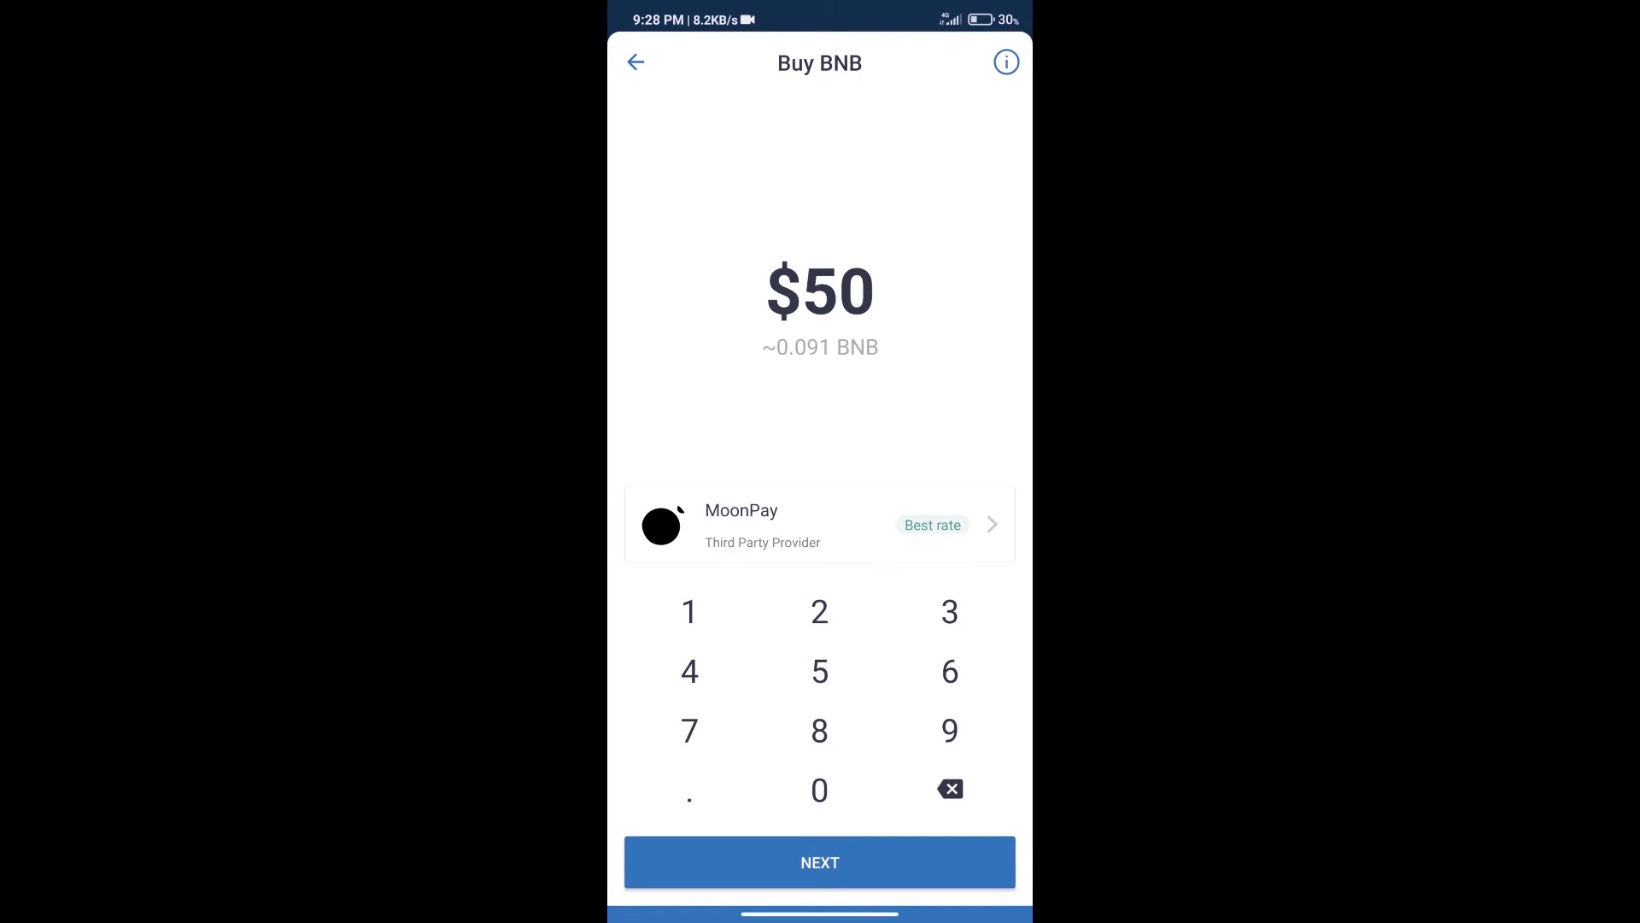
key(Escape)
key(Escape)
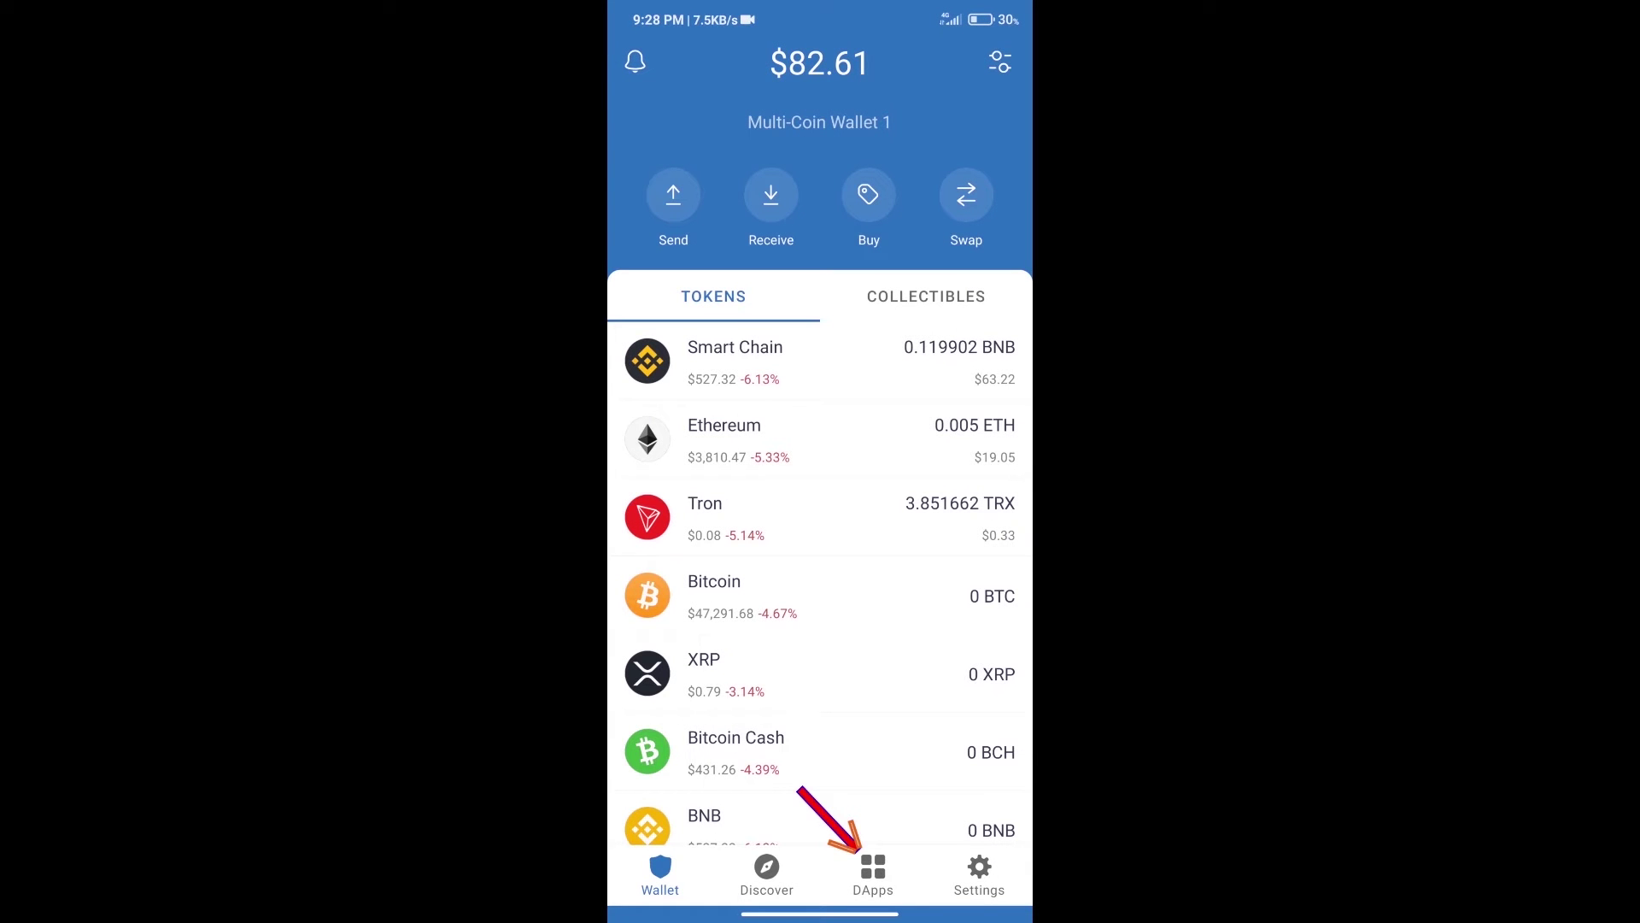
Connect PancakeSwap from the DApps list to the Trust Wallet account
click(871, 875)
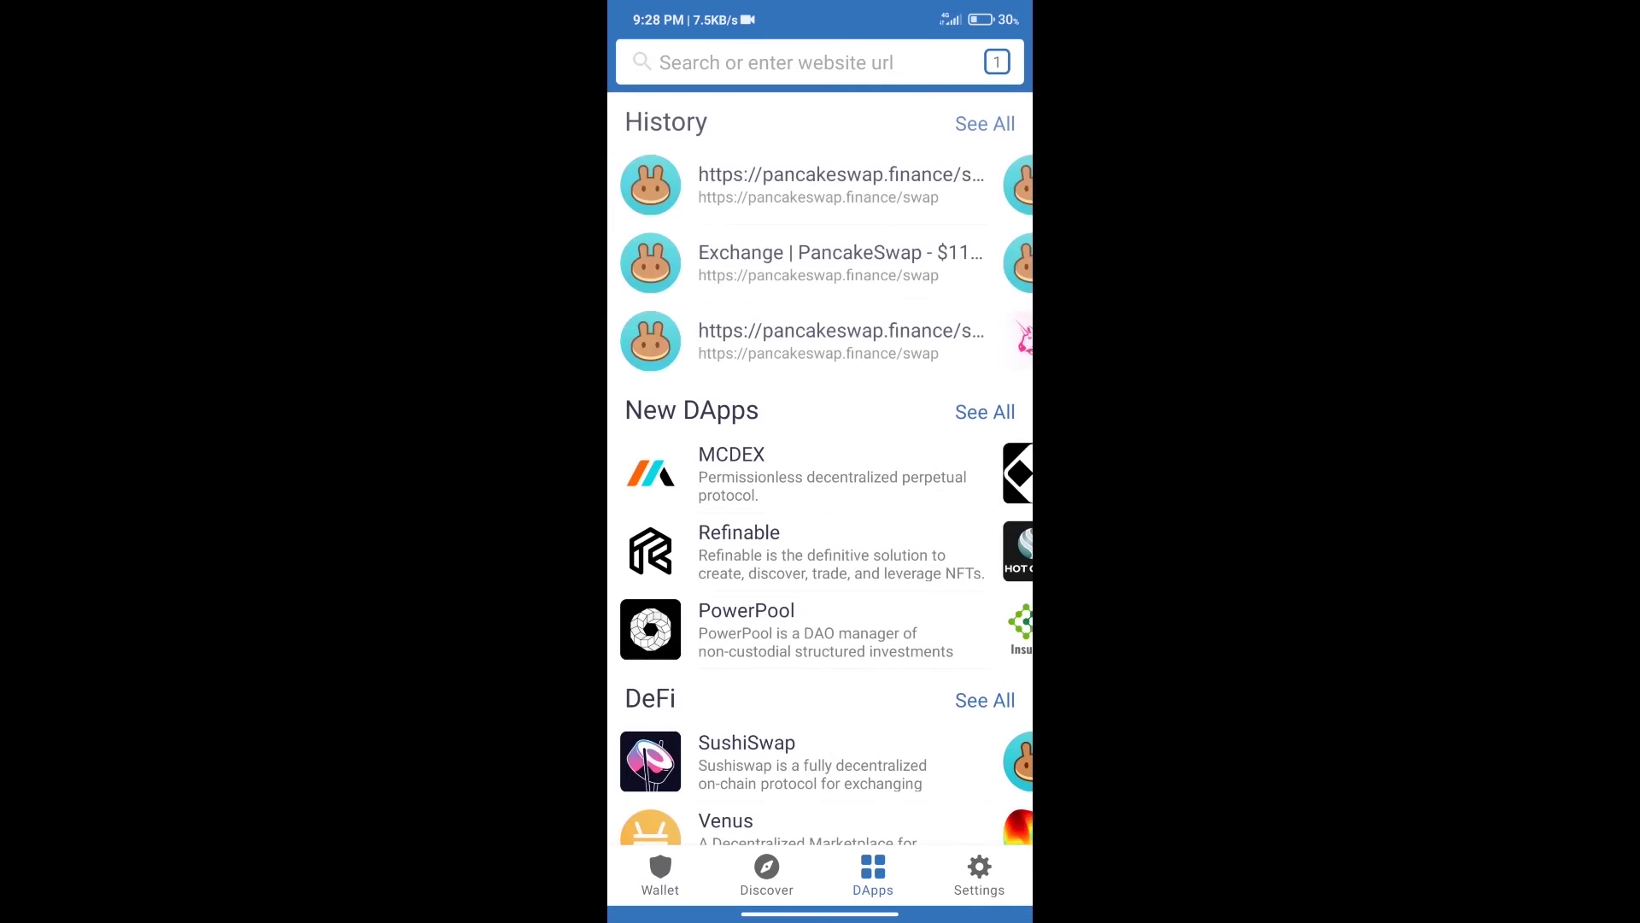
scroll(821, 512, down, 5)
scroll(821, 513, down, 3)
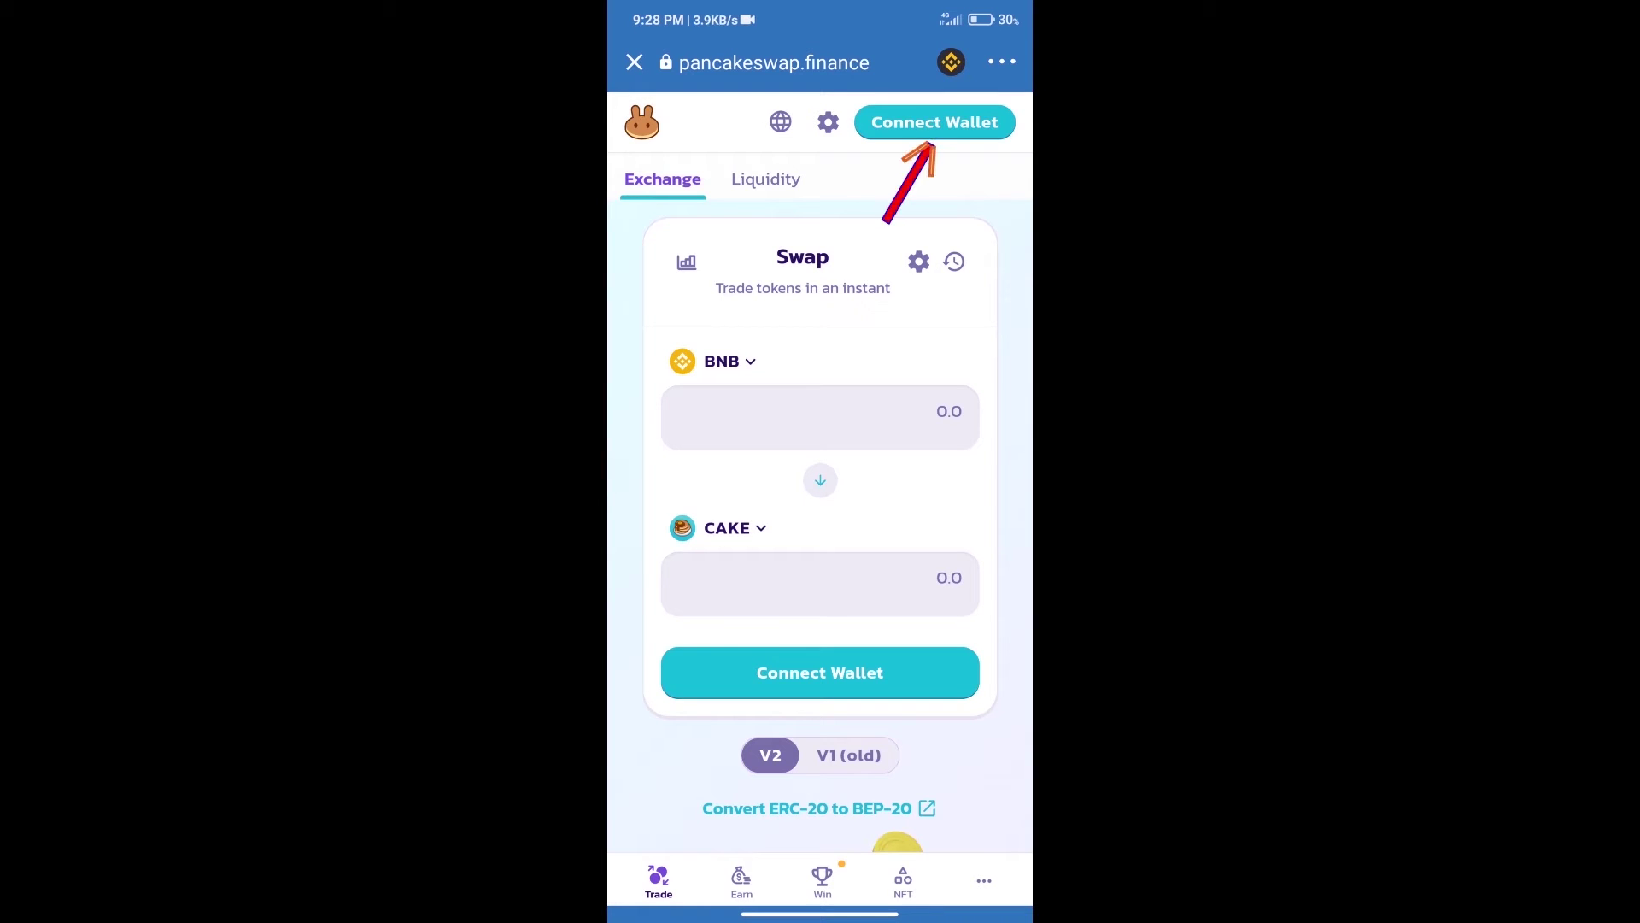
click(935, 122)
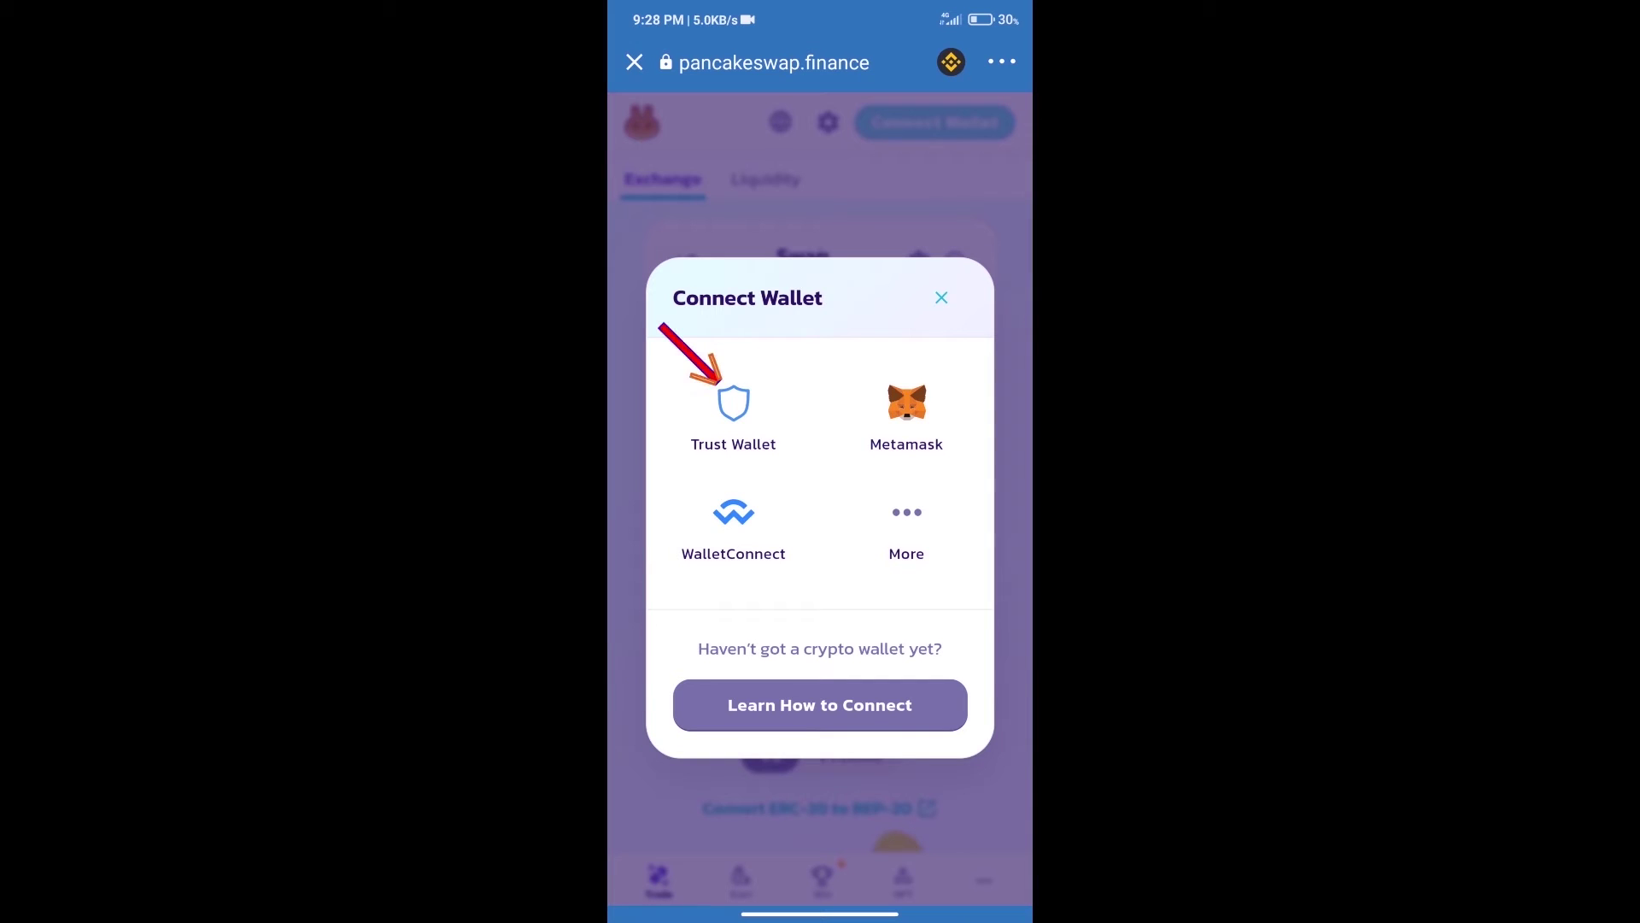
click(734, 413)
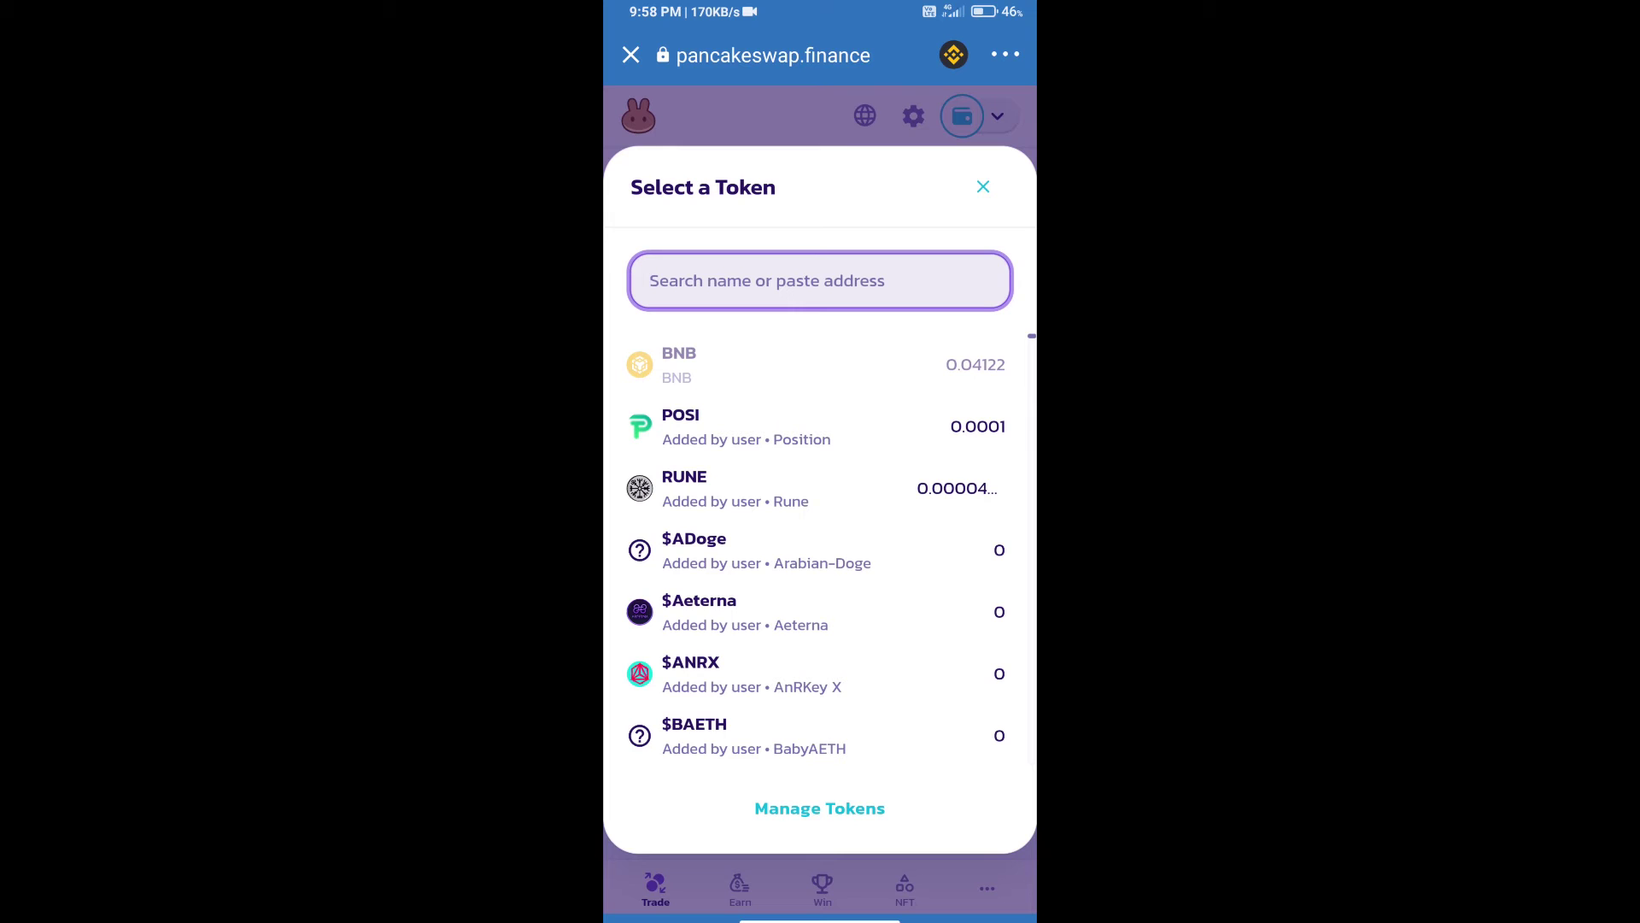
Copy Zenfuse's BNB Smart Chain contract address from CoinMarketCap, then return to PancakeSwap
click(897, 576)
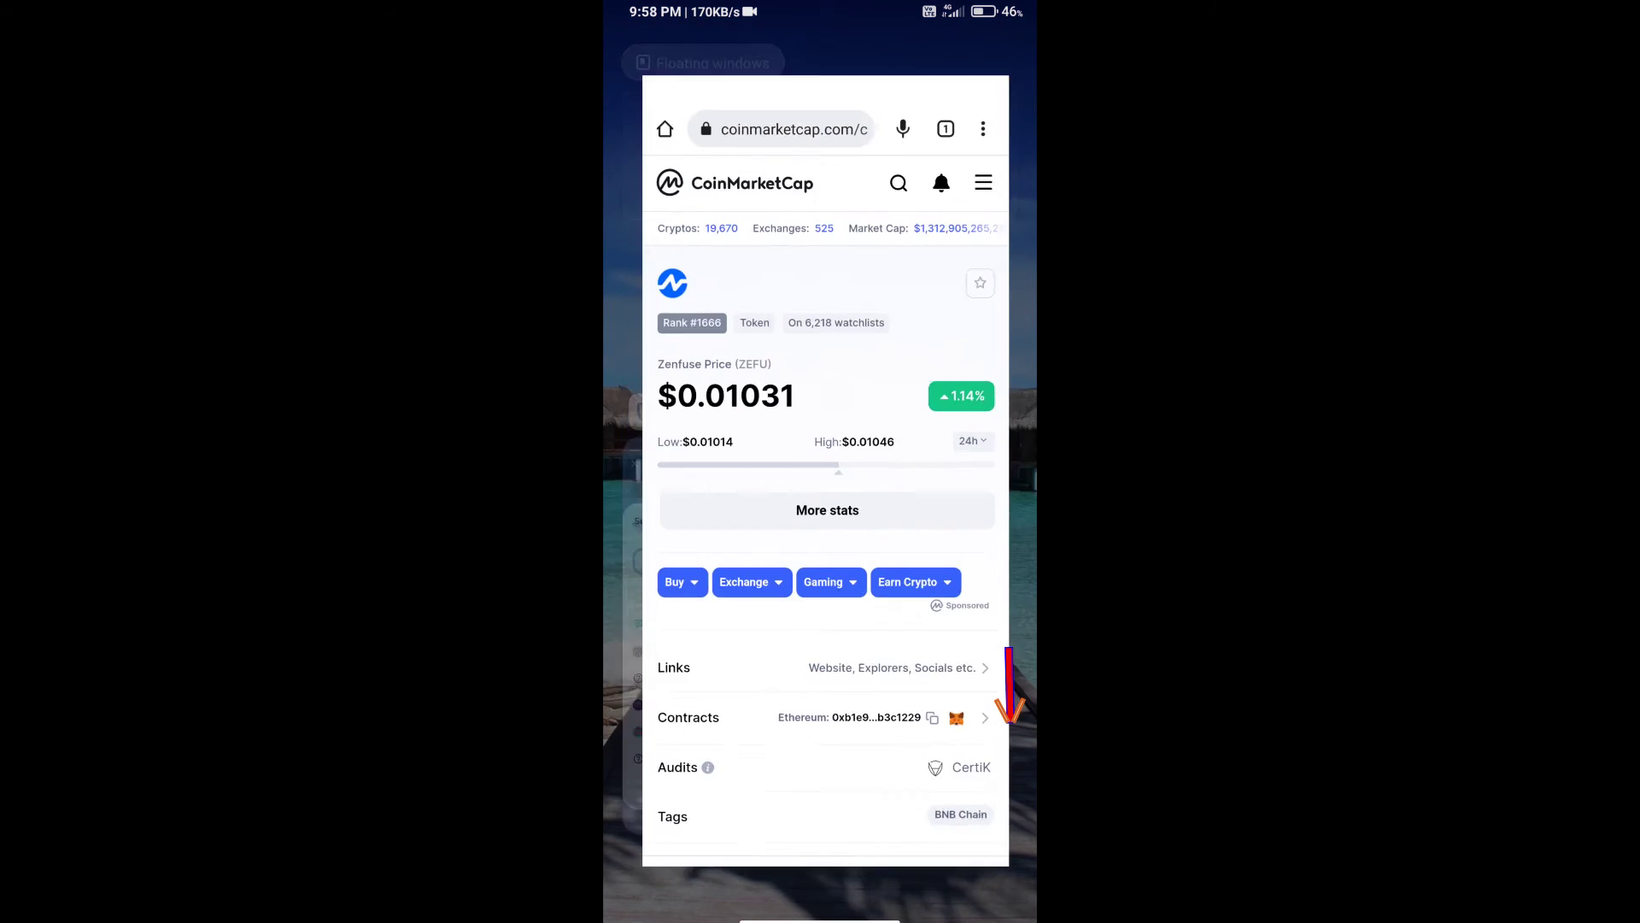
click(1007, 750)
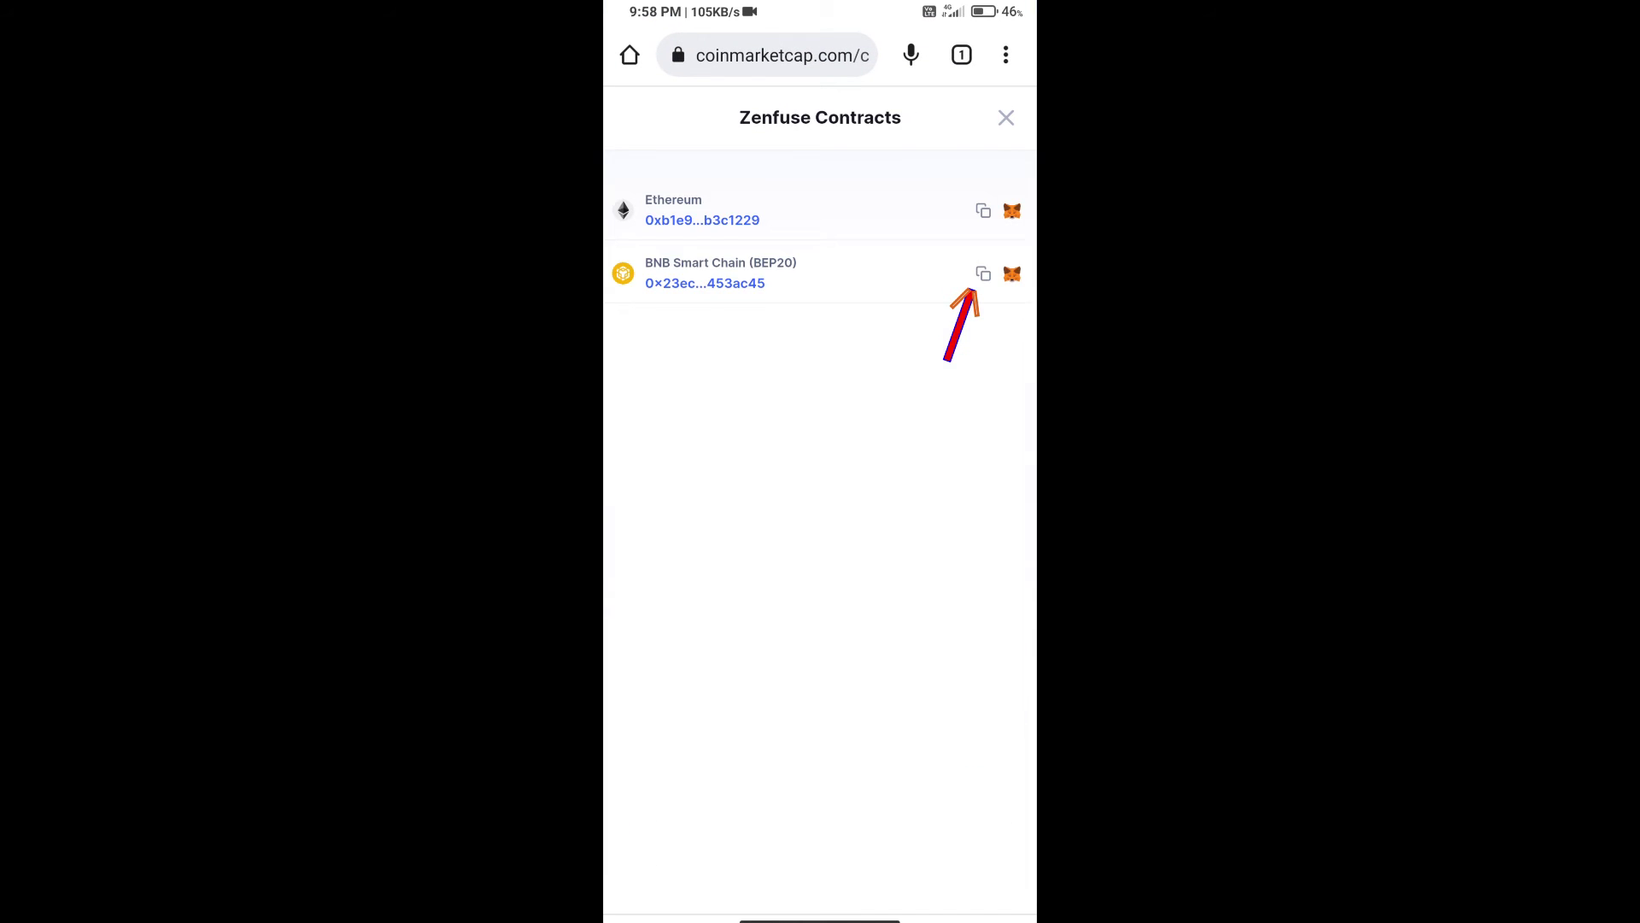
click(984, 273)
click(922, 577)
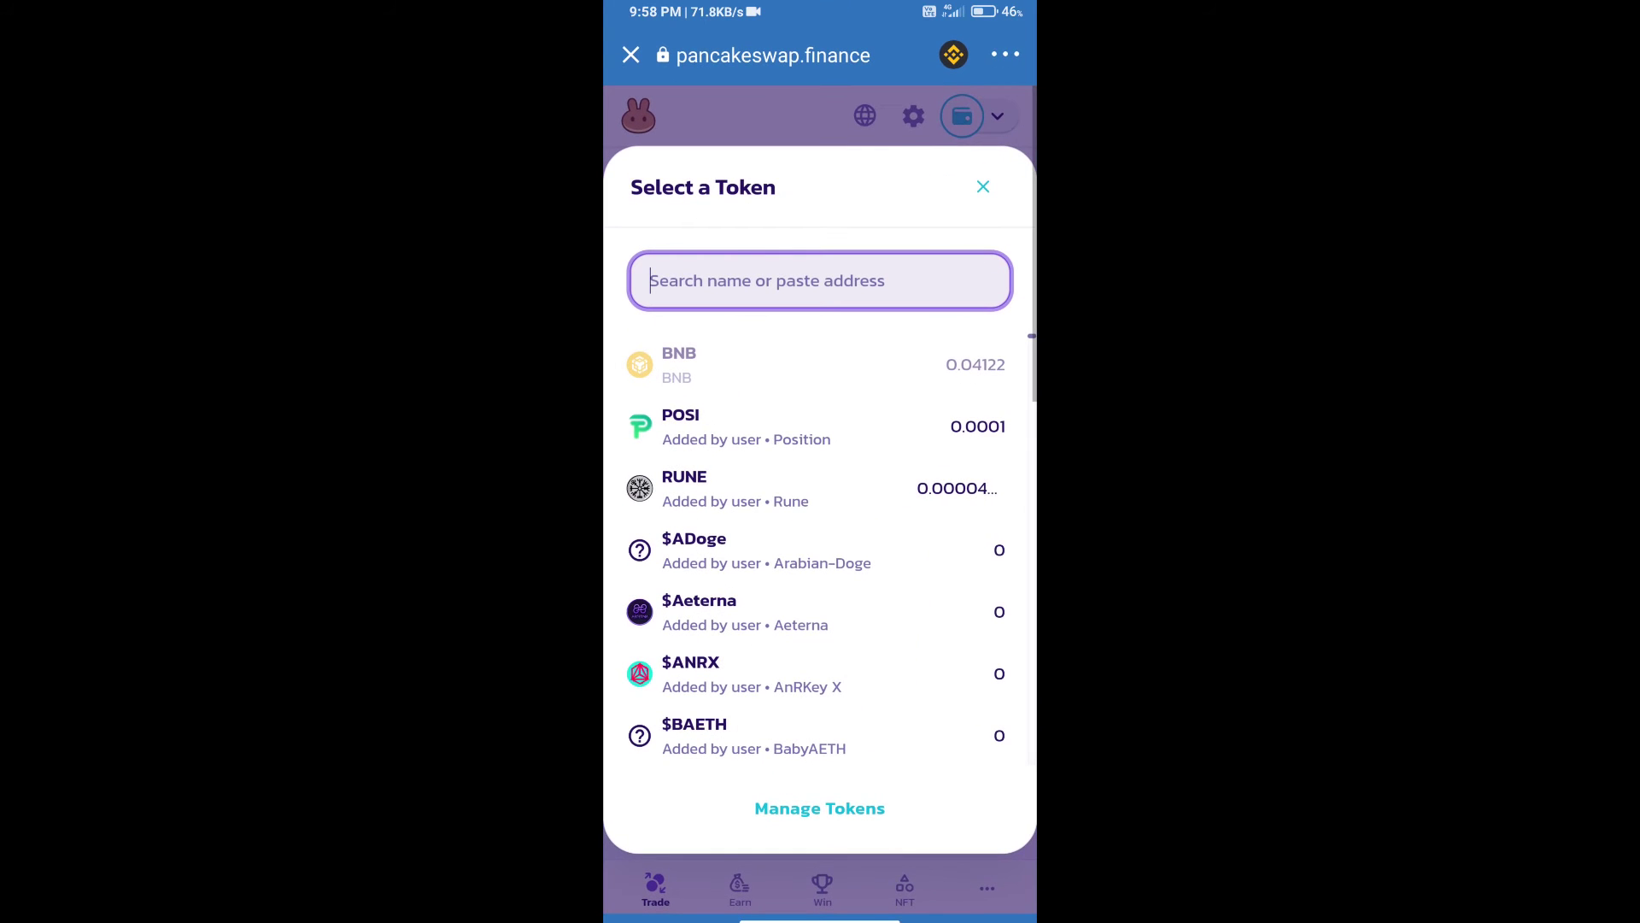
Paste the Zenfuse contract address into the token search and import ZEFU
click(666, 279)
click(653, 233)
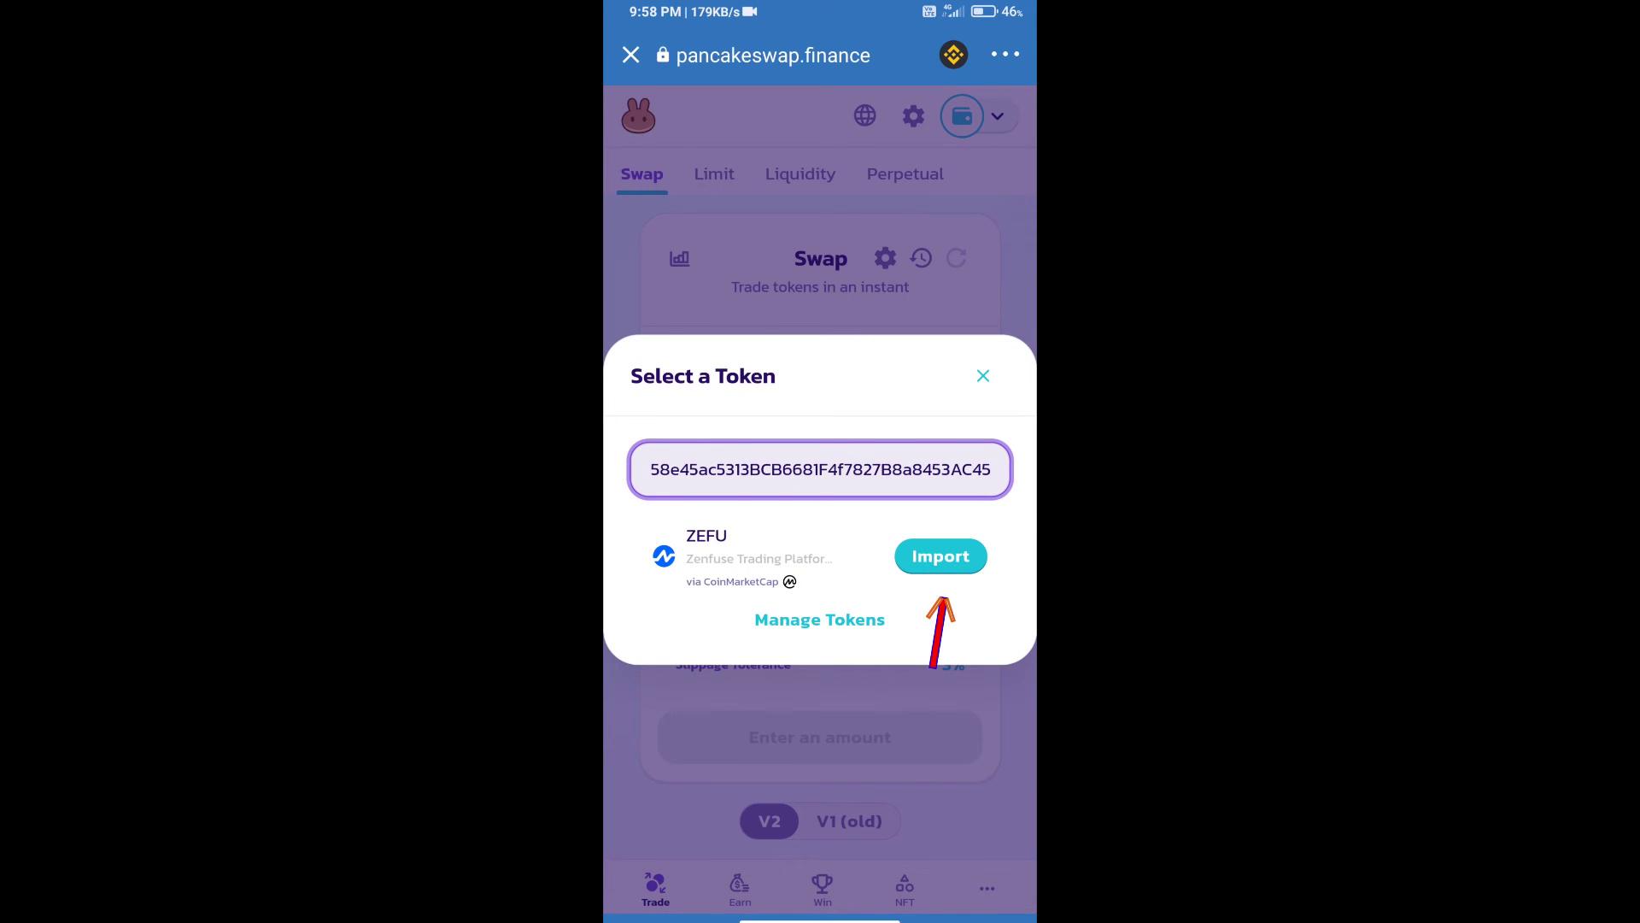
click(941, 555)
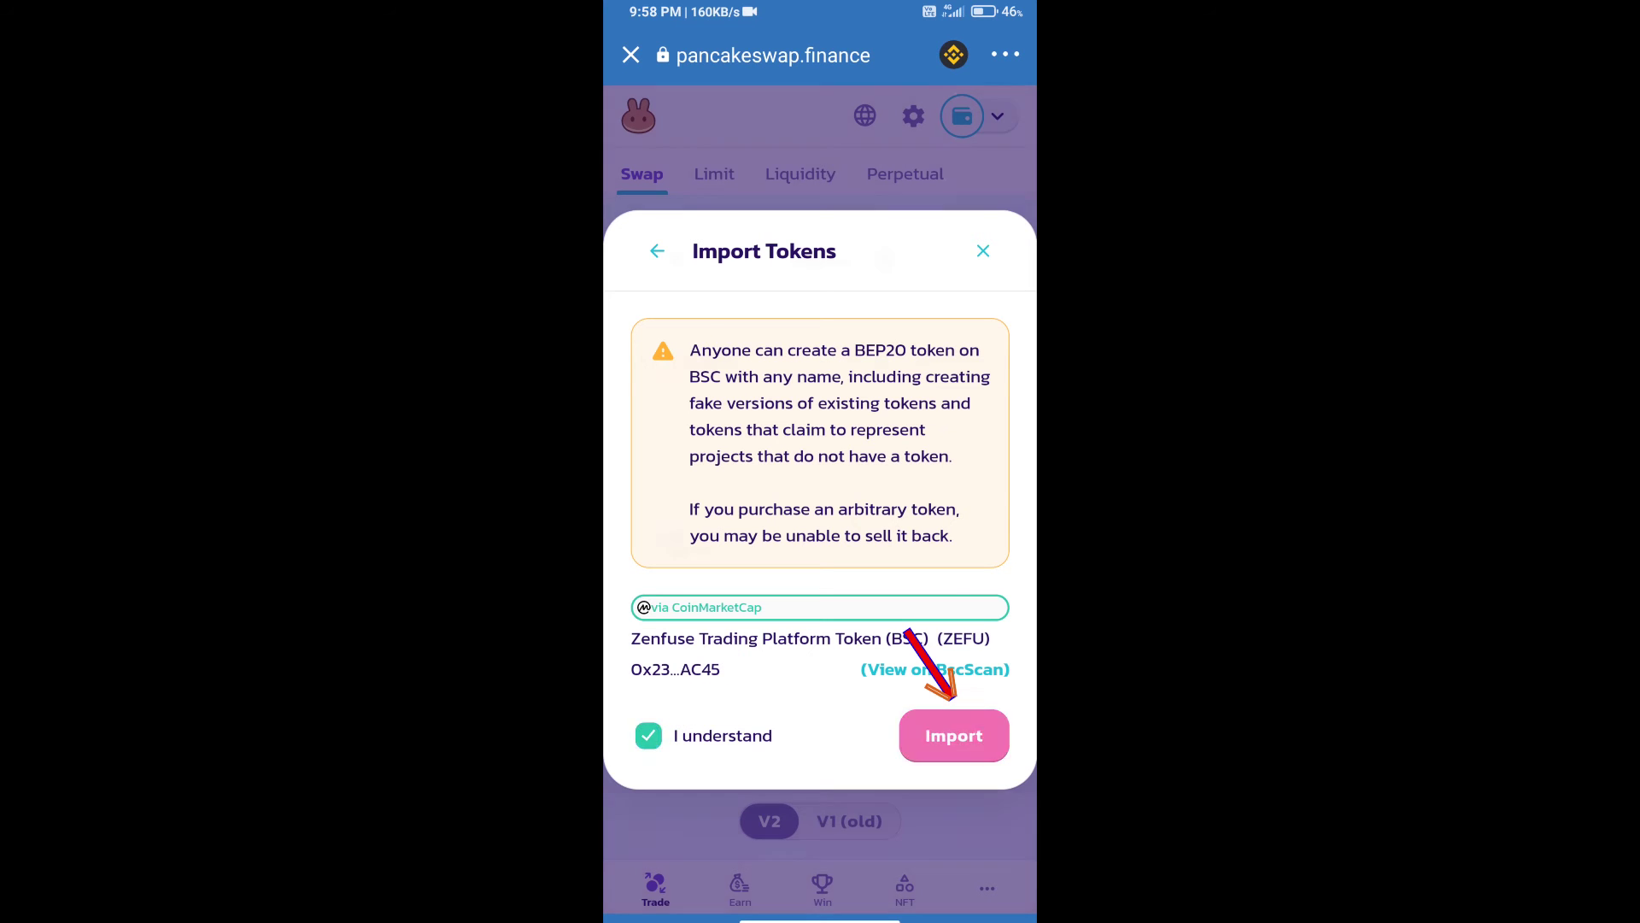
click(953, 734)
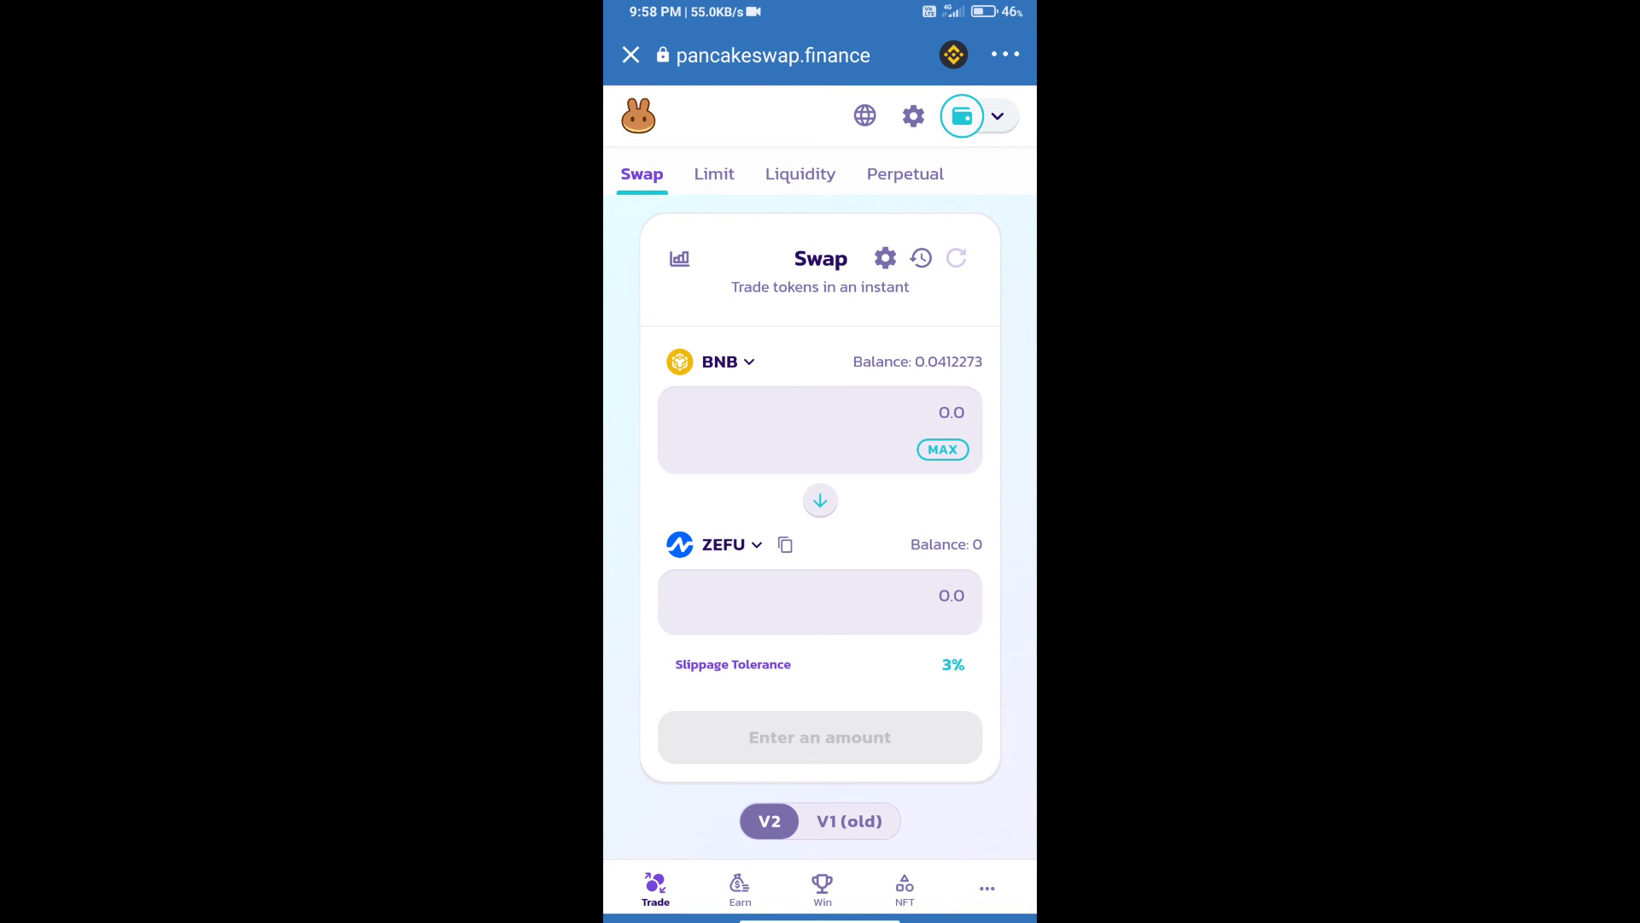
Set a custom 1% slippage tolerance in the swap settings
click(884, 258)
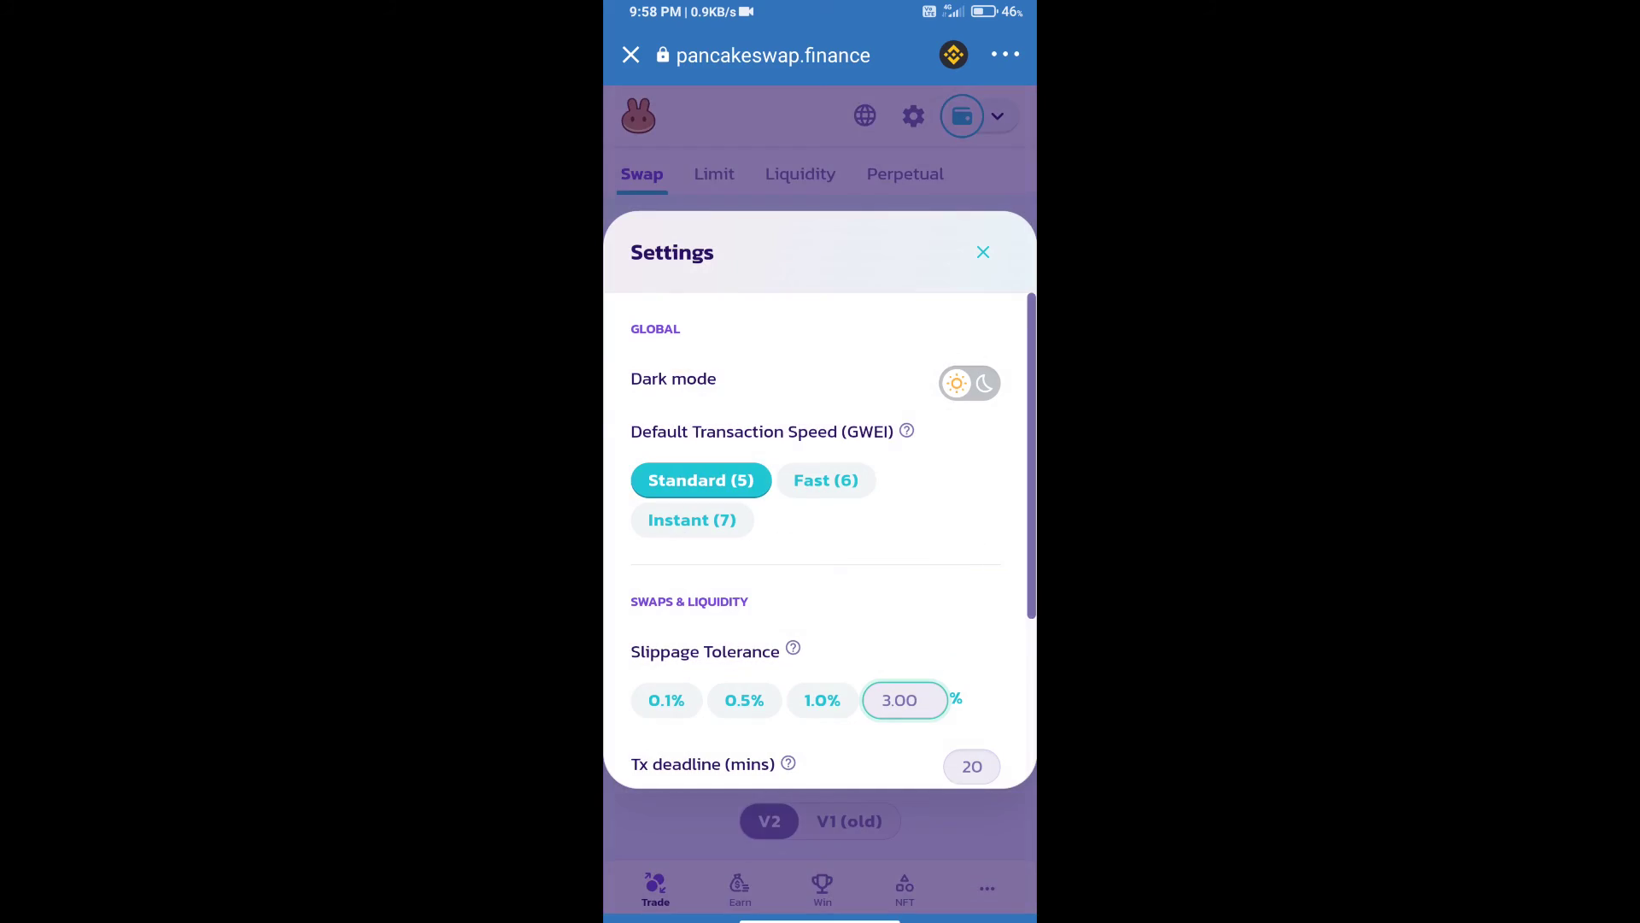
click(902, 701)
click(662, 671)
text(1)
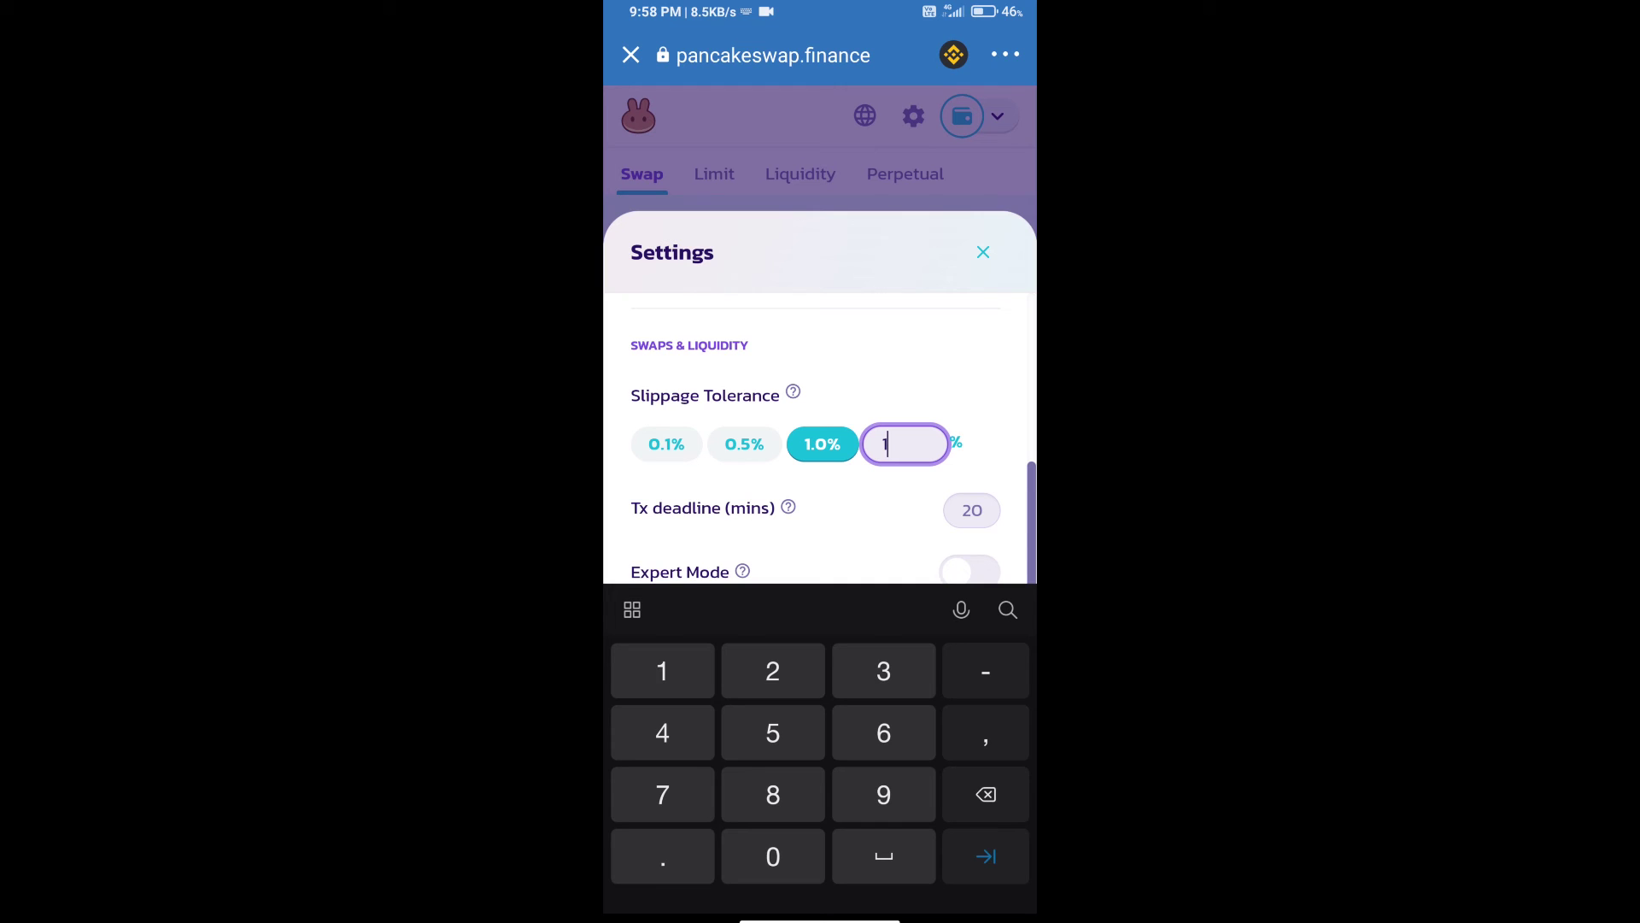
click(984, 252)
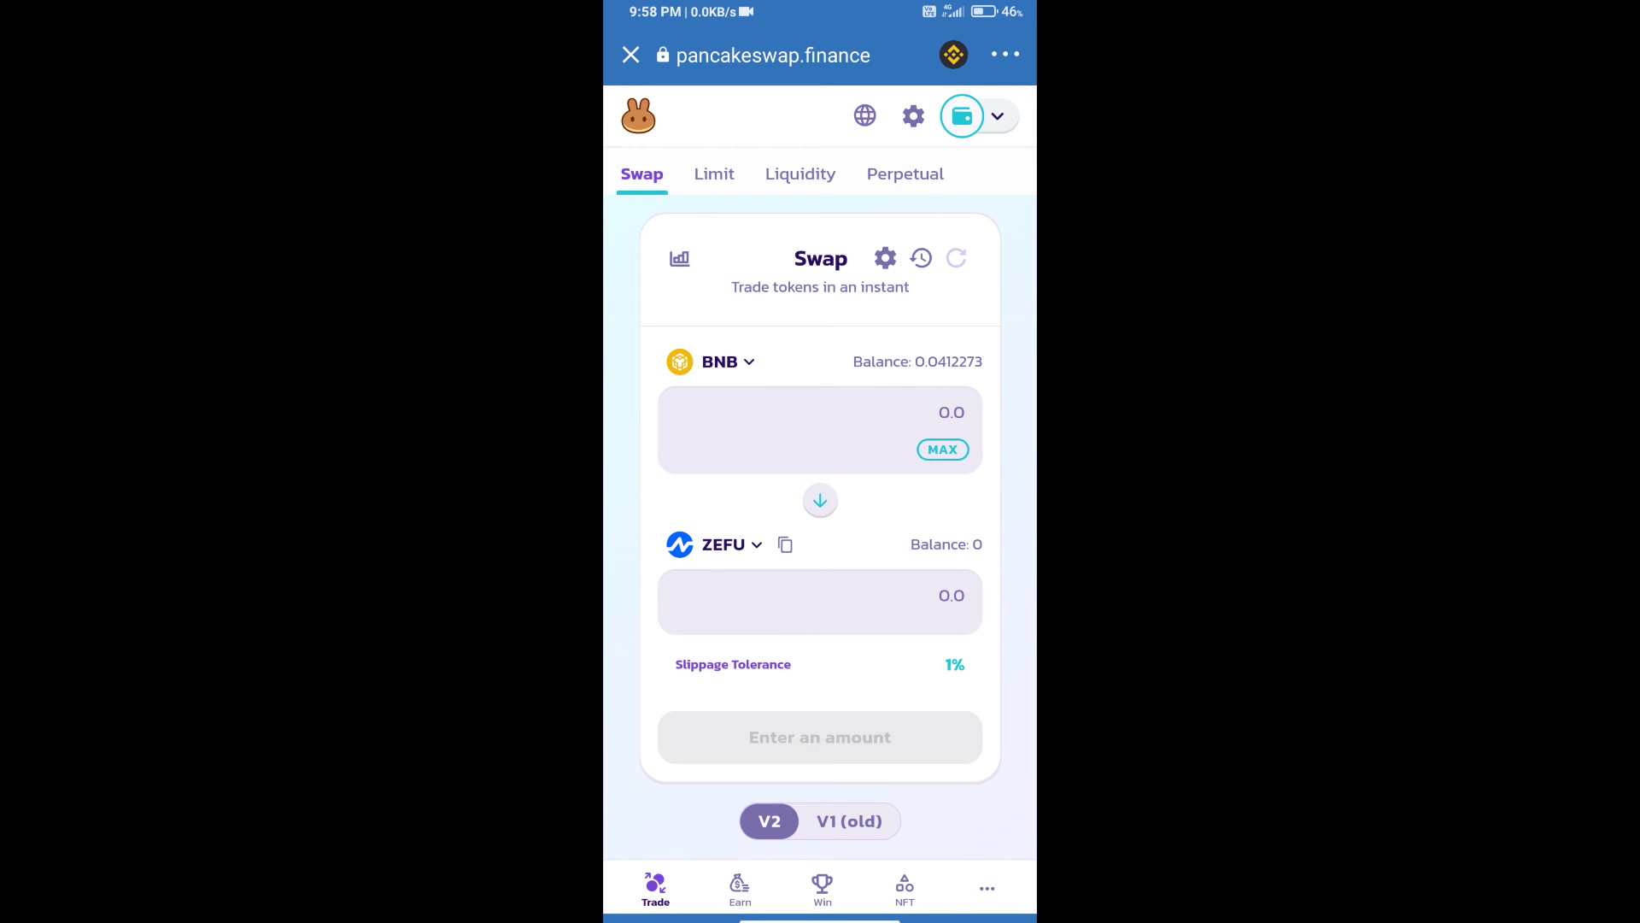
Enter 0.0005 ZEFU to receive and review the BNB-to-ZEFU swap
click(820, 595)
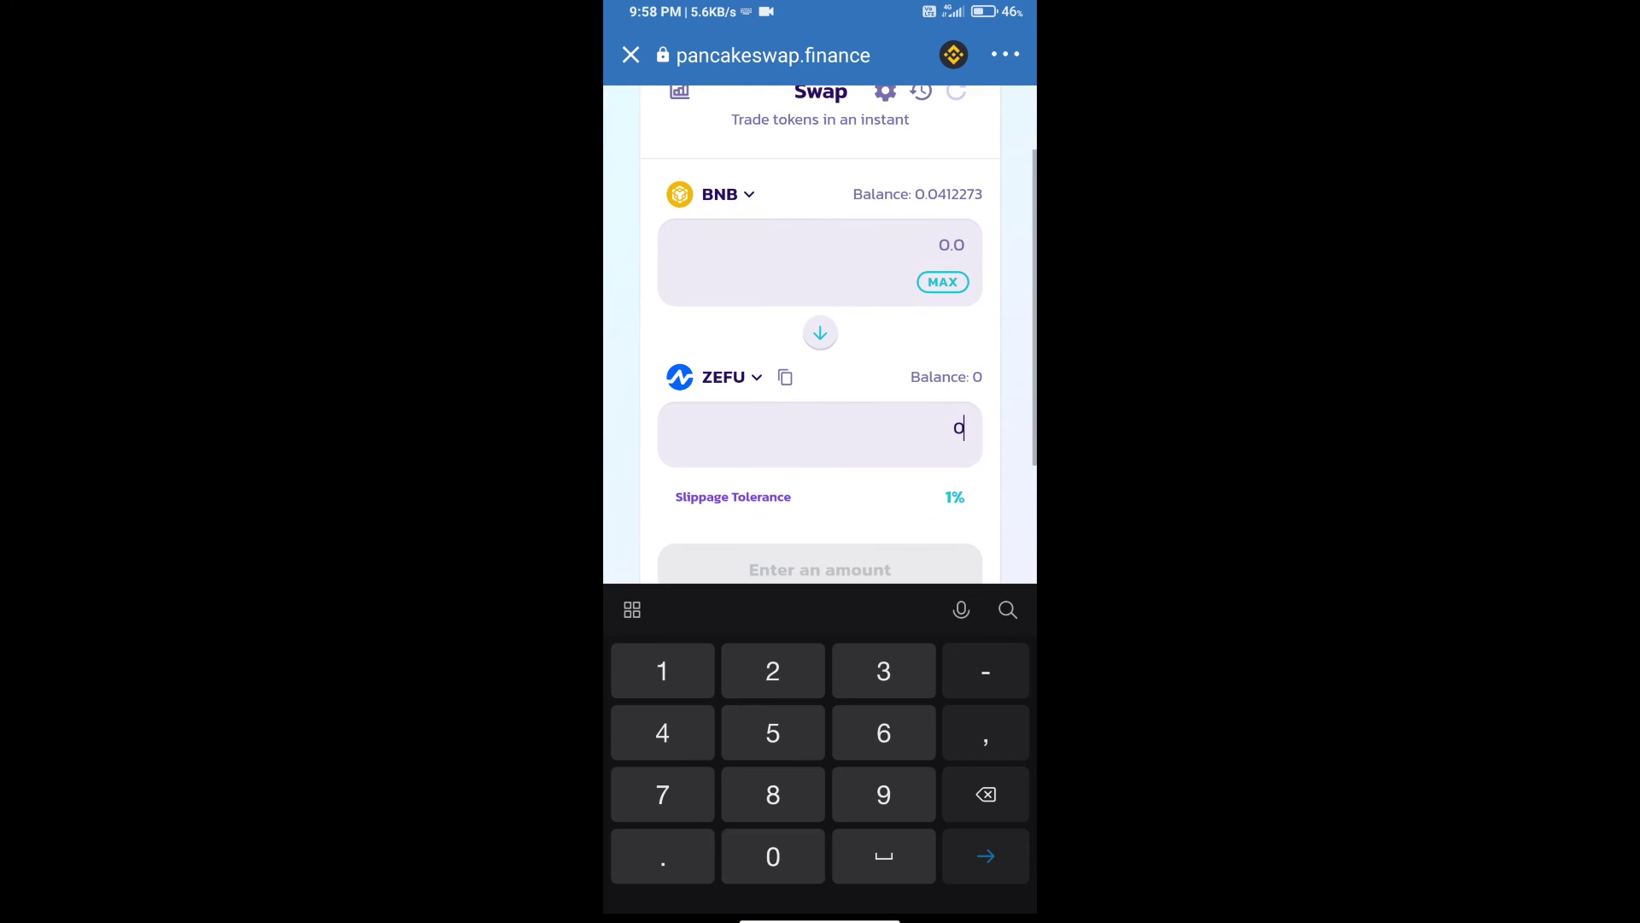
text(0.000)
text(1)
scroll(821, 334, down, 5)
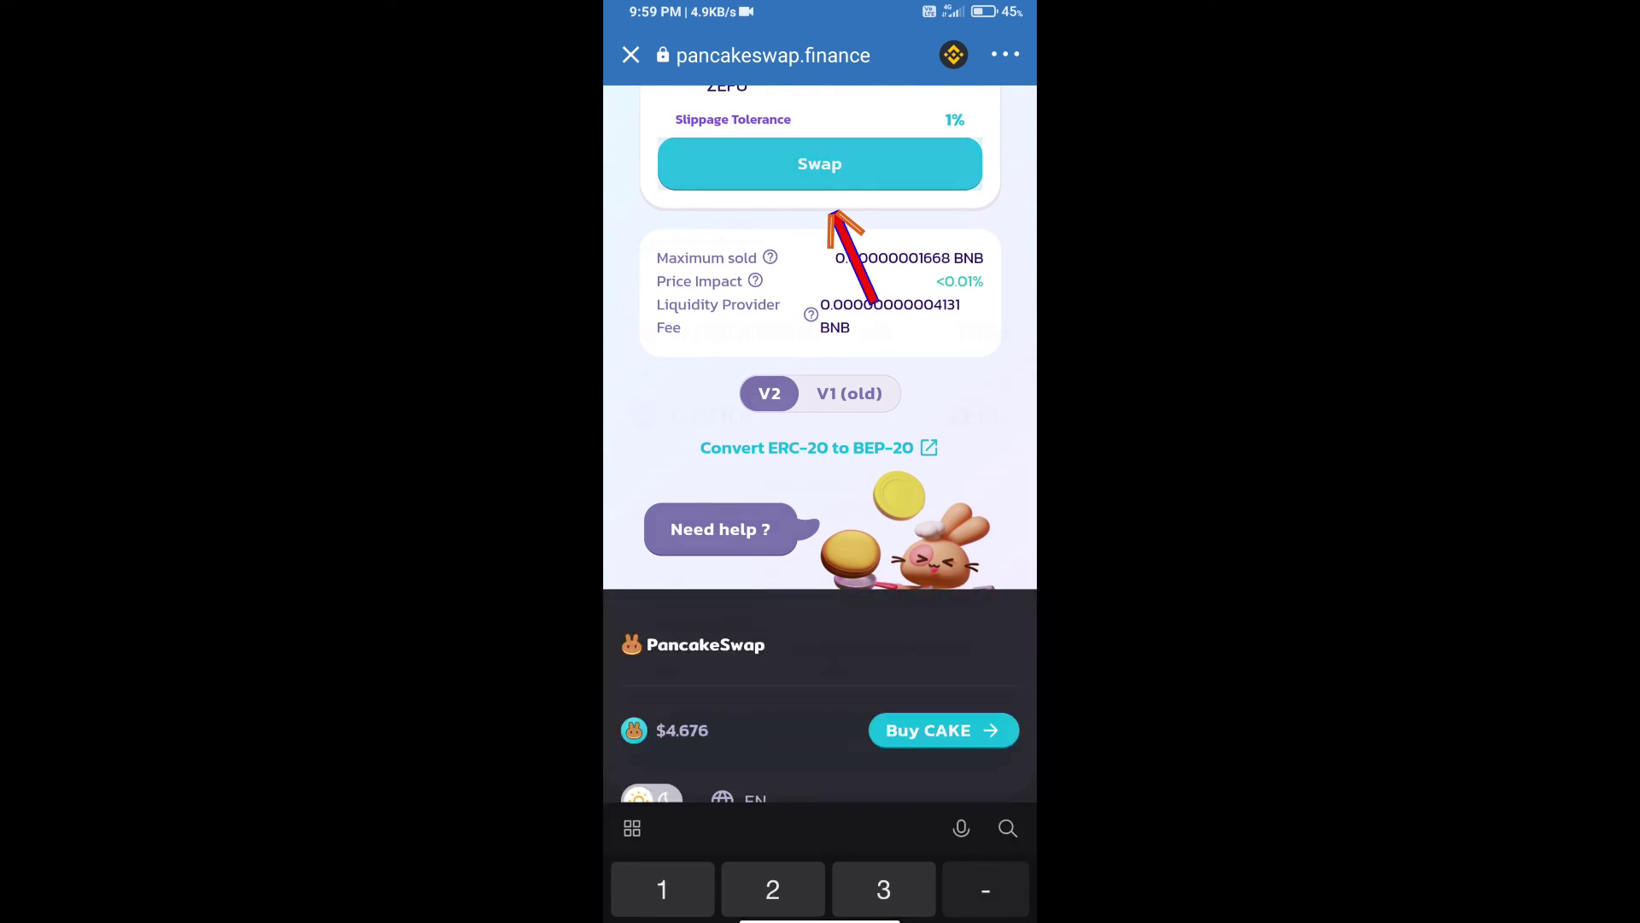
click(820, 162)
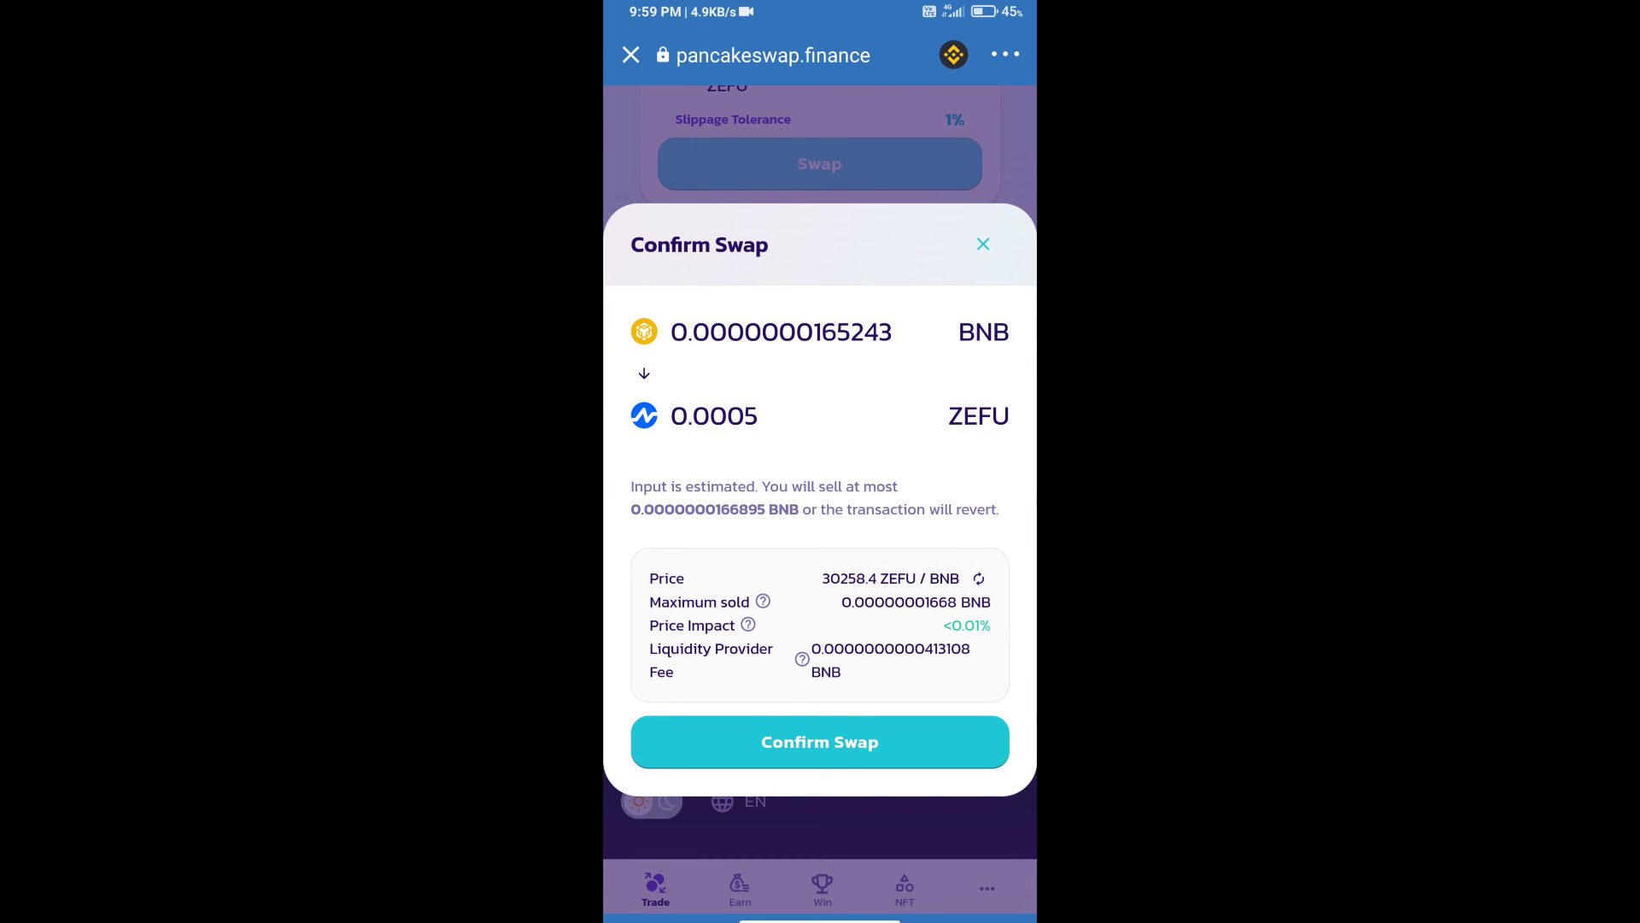